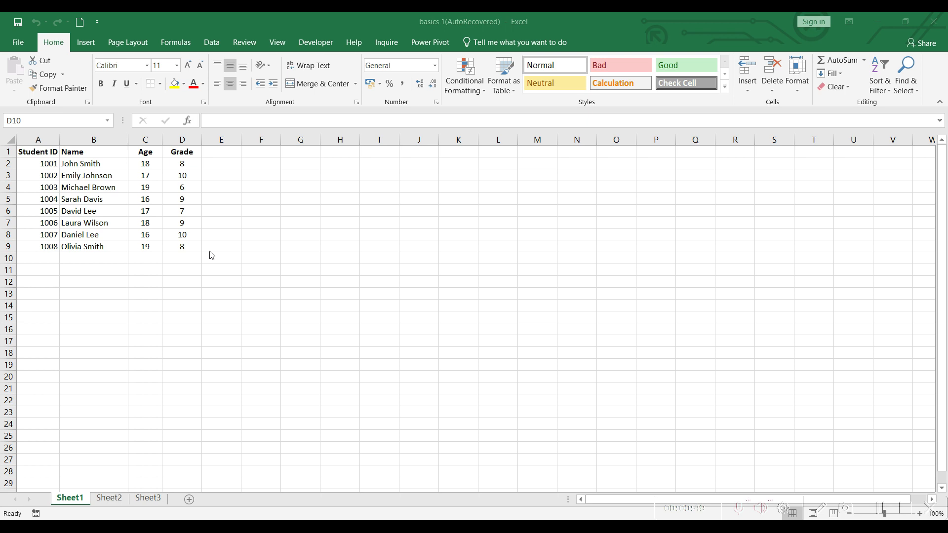
Step: Set the Name column's font to Arial Black and its font size to 9
left_click(95, 140)
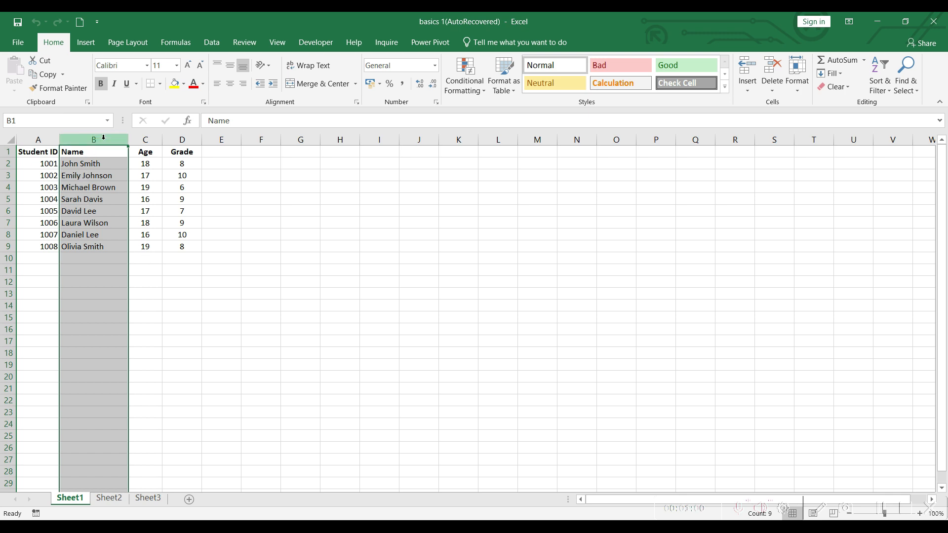
left_click(148, 65)
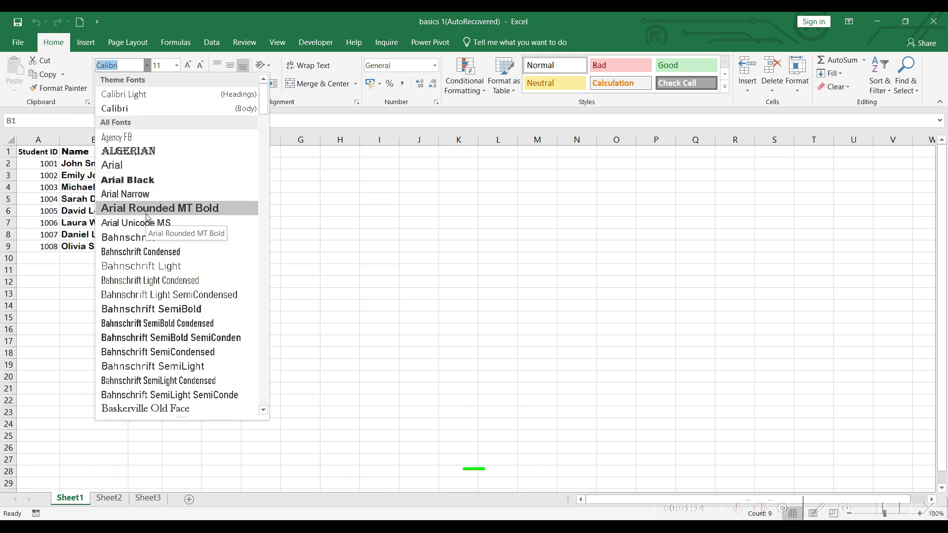
left_click(143, 179)
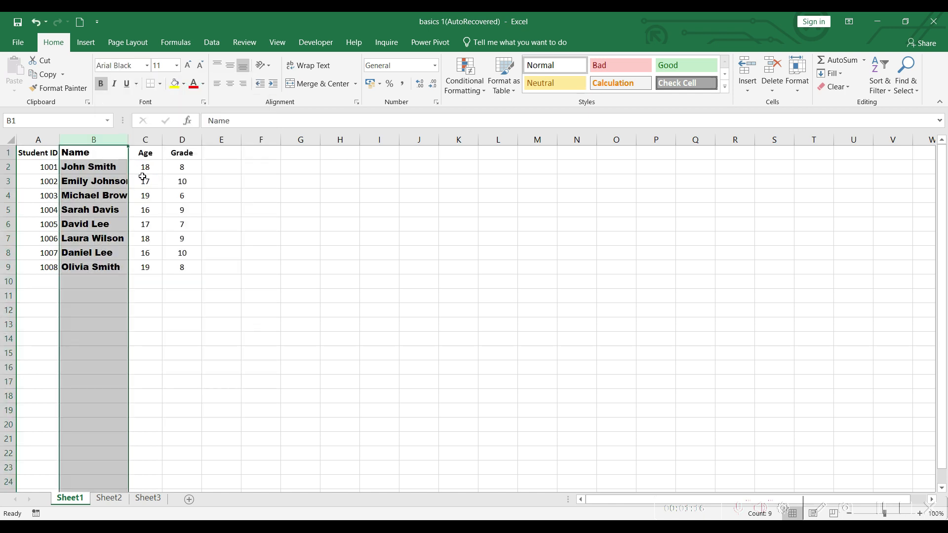
left_click(177, 66)
left_click(165, 173)
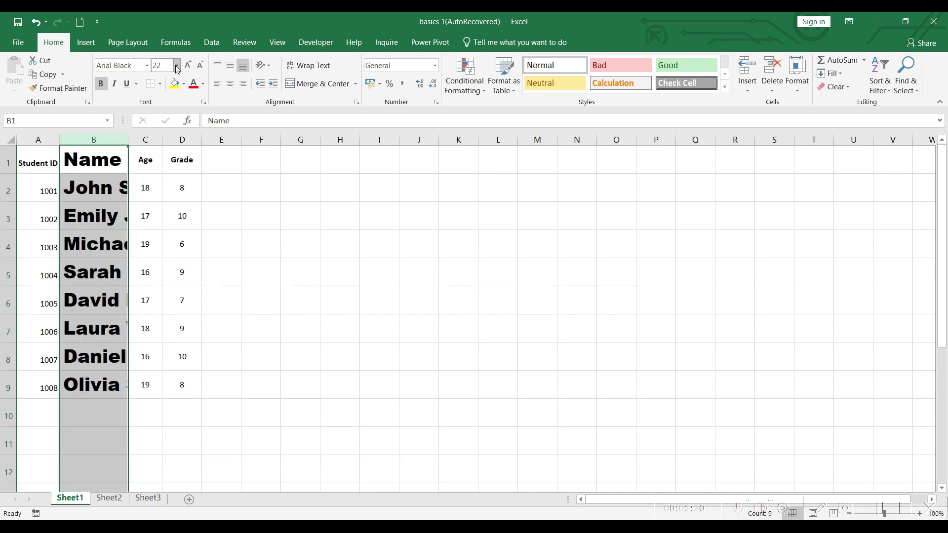
left_click(176, 66)
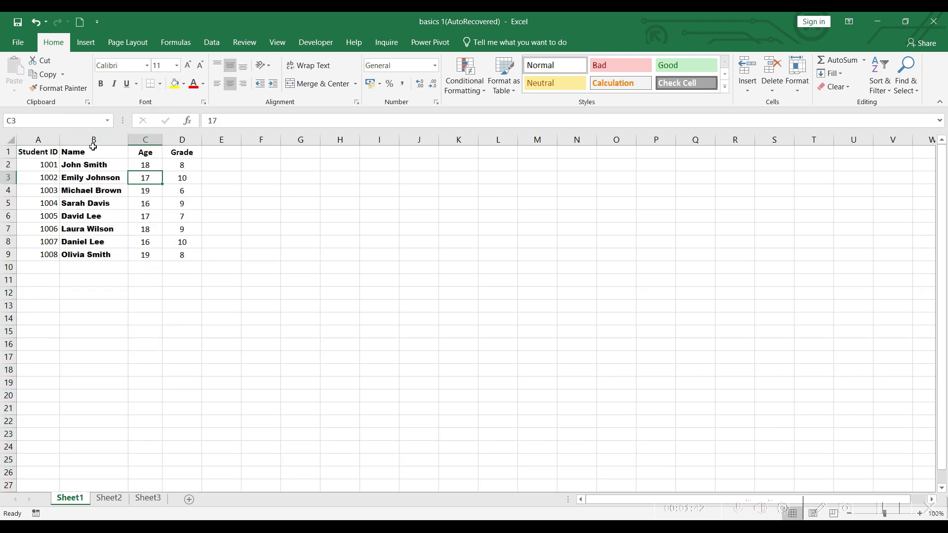
Step: Change the font color of the Name column to the dark blue-gray theme color
left_click(93, 140)
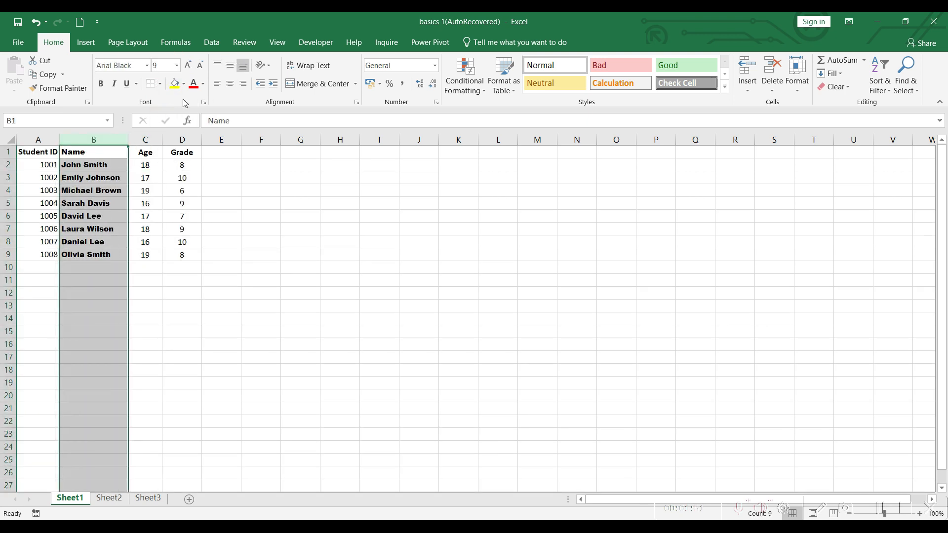
left_click(203, 84)
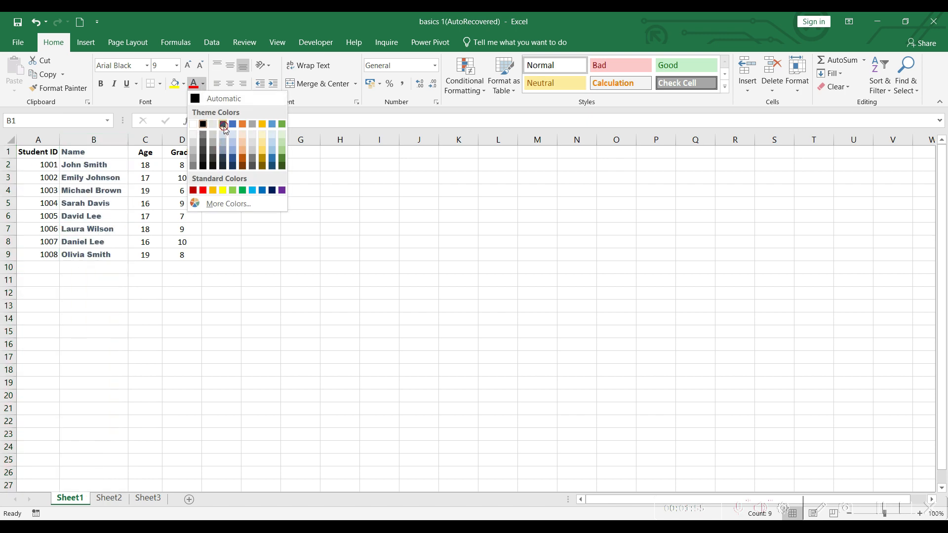
left_click(223, 124)
left_click(147, 230)
Step: Fill the student table A1:D9 with a dark orange theme color
left_click(28, 151)
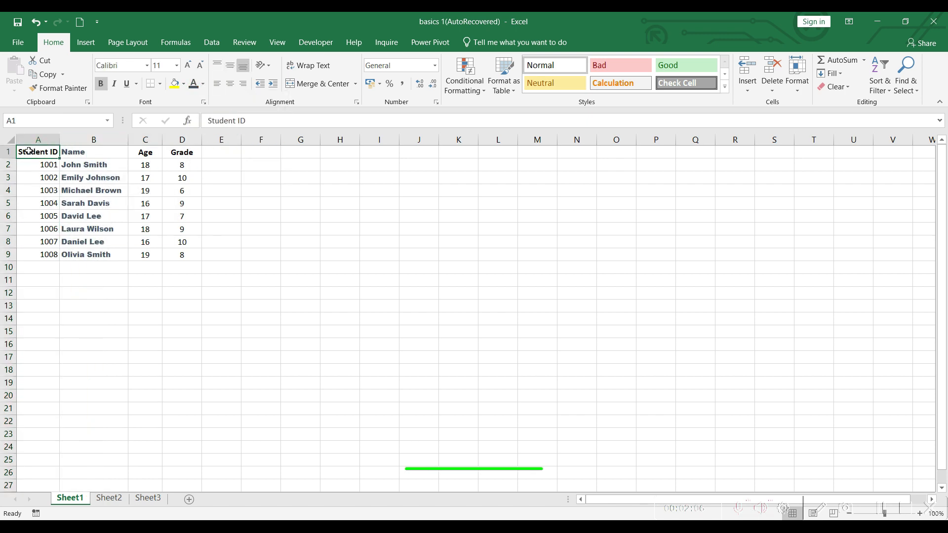
left_click_drag(28, 150, 179, 254)
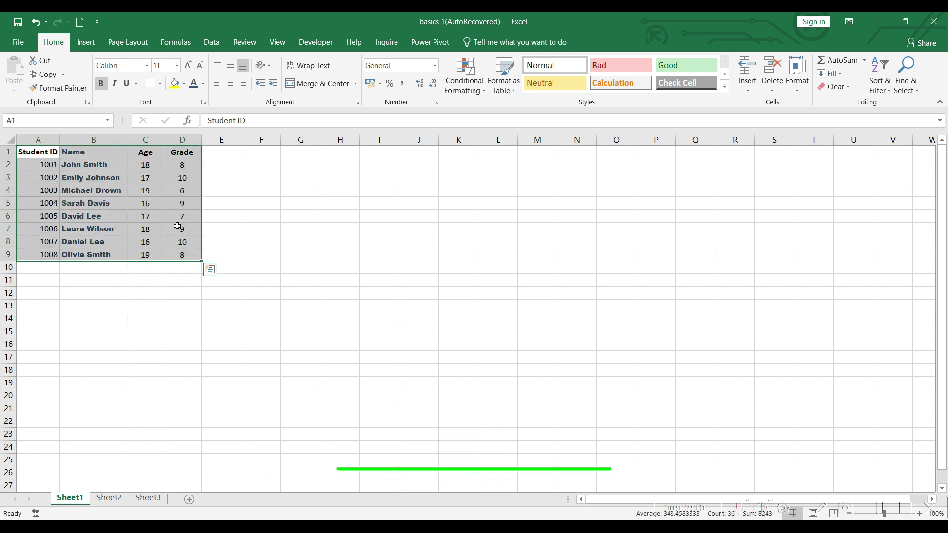
left_click(183, 85)
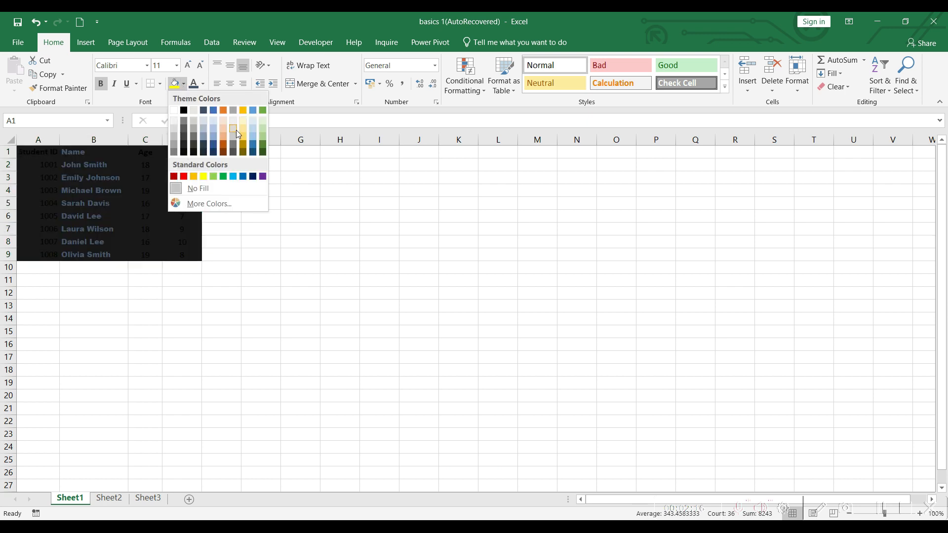
left_click(223, 149)
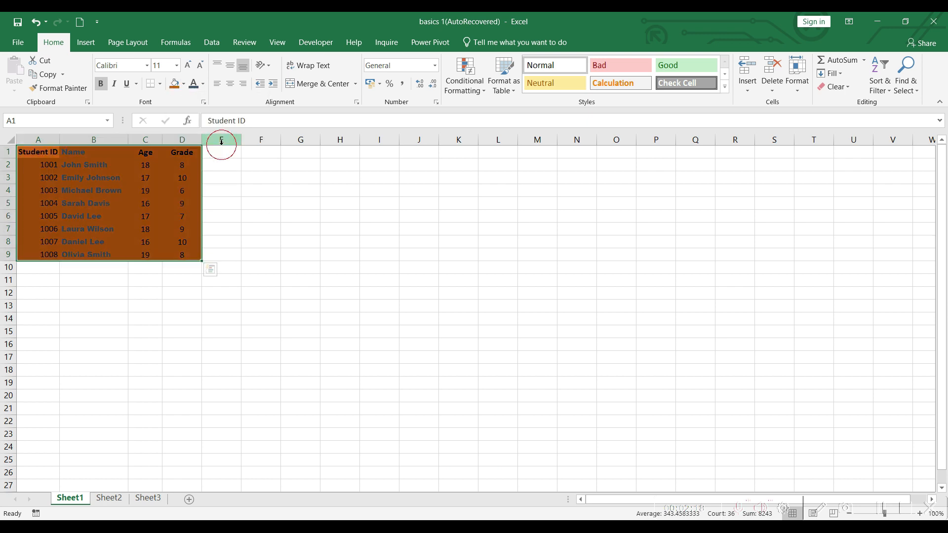
left_click(183, 206)
Step: Apply All Borders to the whole student table A1:D9
left_click_drag(182, 255, 14, 150)
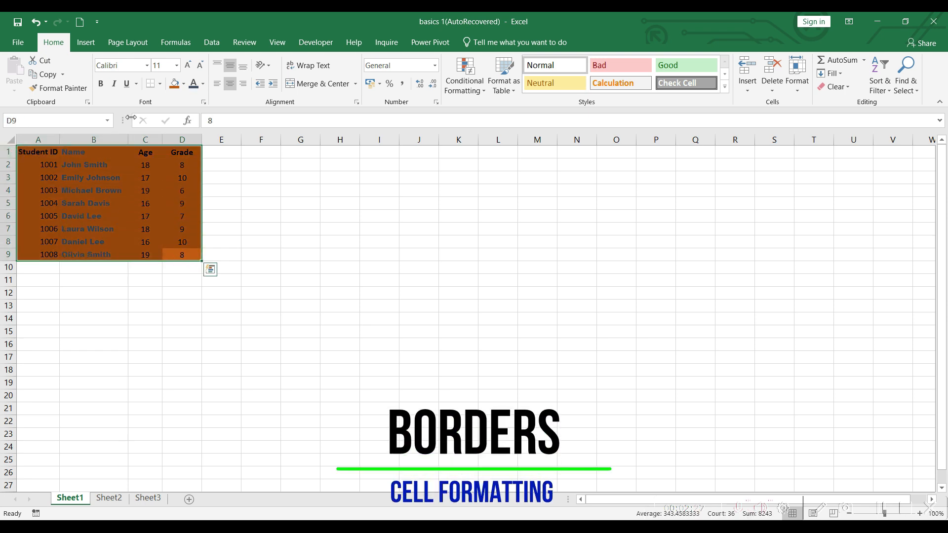
left_click(159, 84)
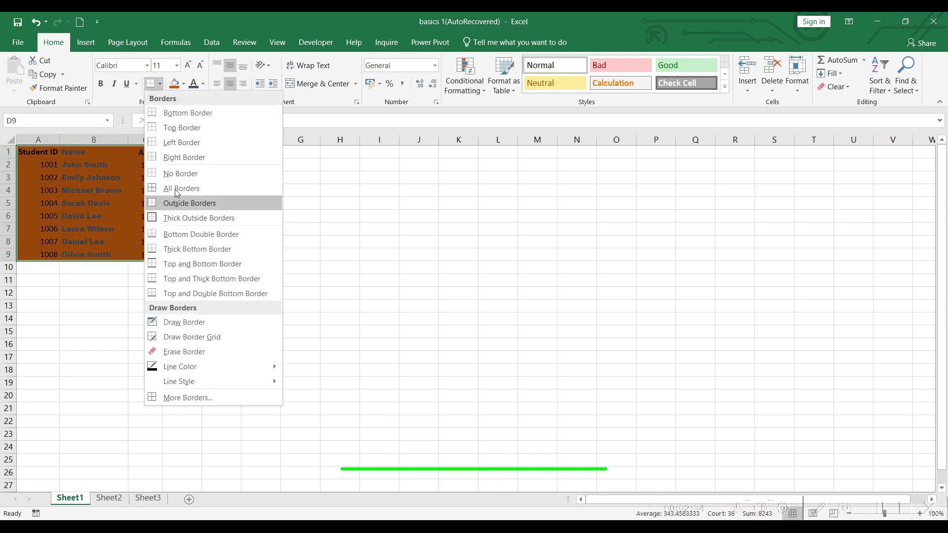
left_click(176, 190)
left_click(160, 84)
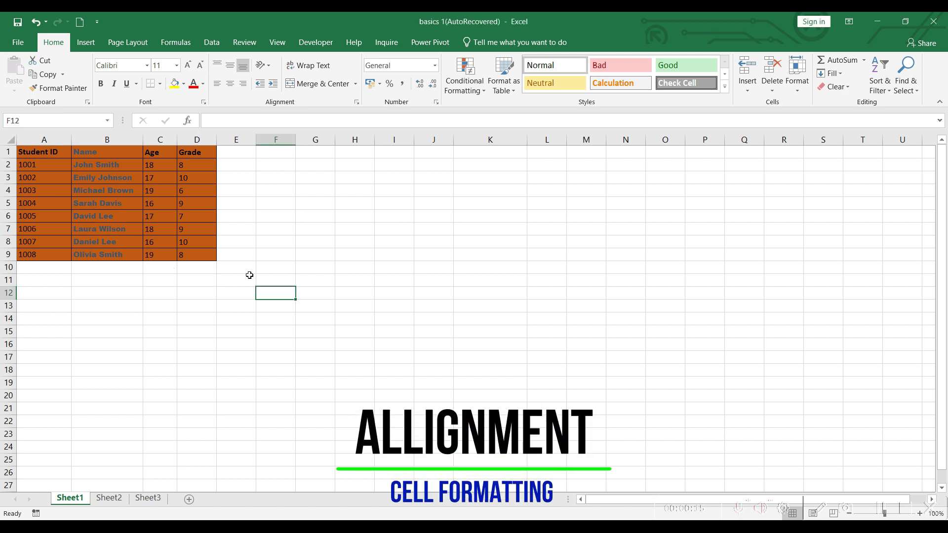
Step: Try center and right horizontal alignment on the contents of the student table A1:D9
left_click_drag(34, 154, 209, 252)
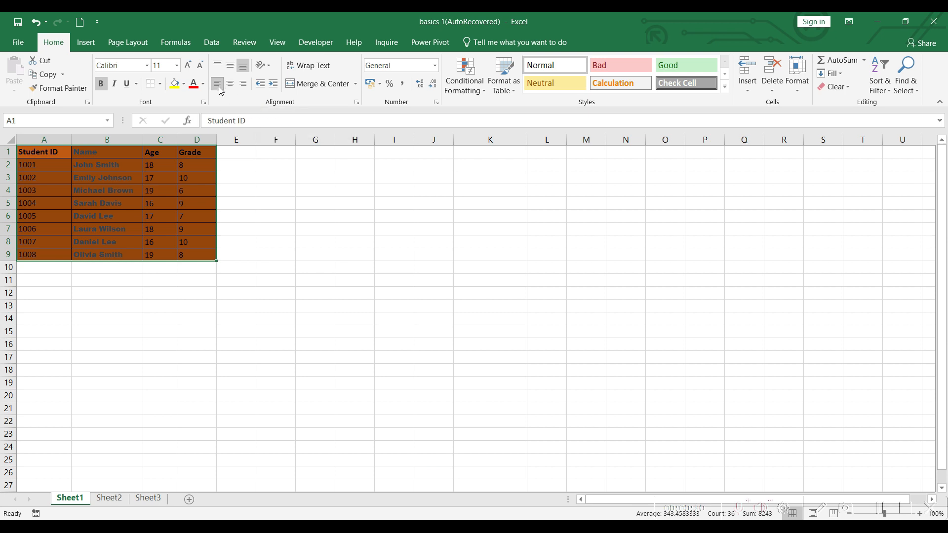
left_click(232, 86)
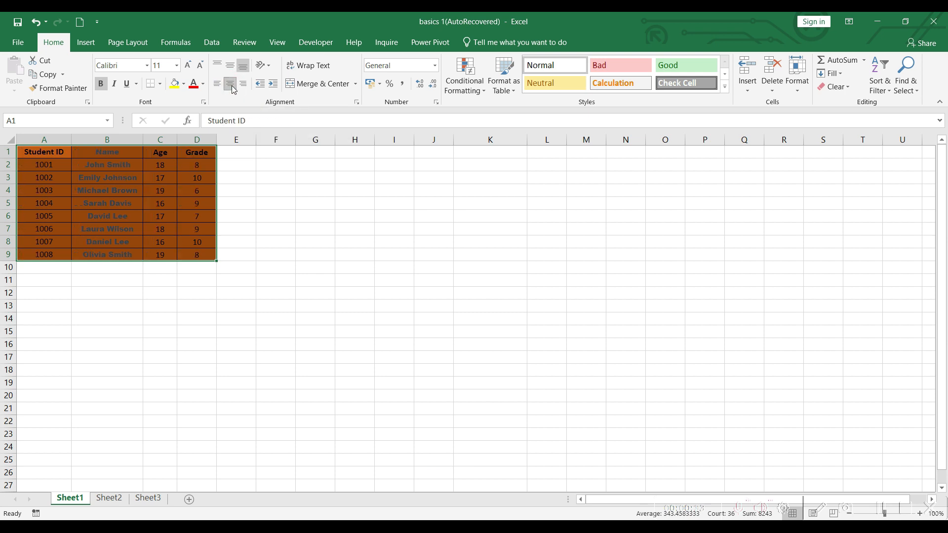
left_click(241, 87)
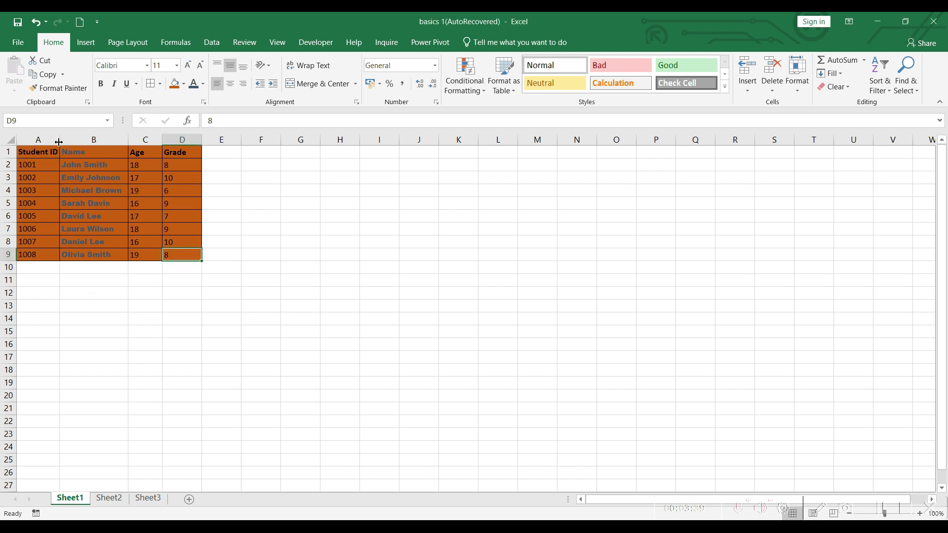
Step: Widen the Student ID column, narrow the Name column and increase the heights of the student table's rows
left_click_drag(59, 140, 72, 141)
left_click_drag(140, 141, 112, 142)
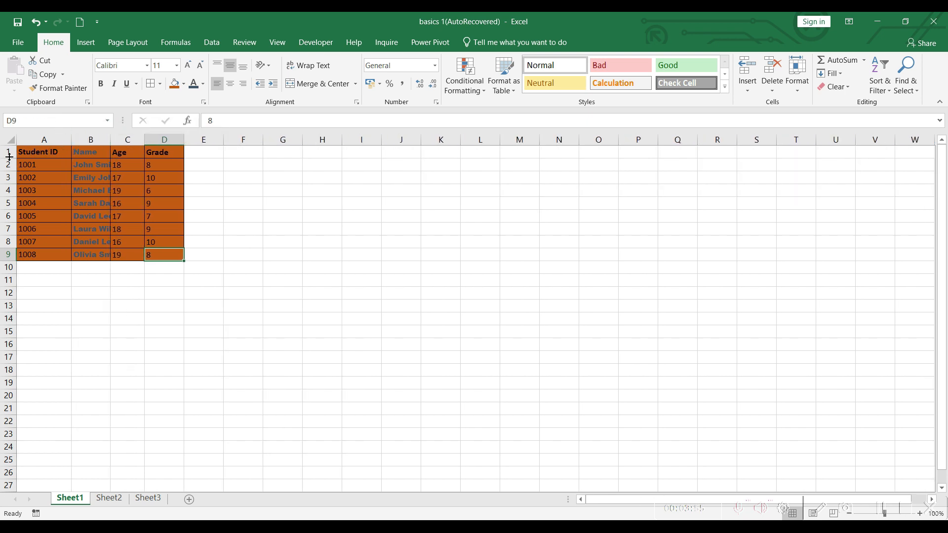
left_click_drag(9, 157, 7, 329)
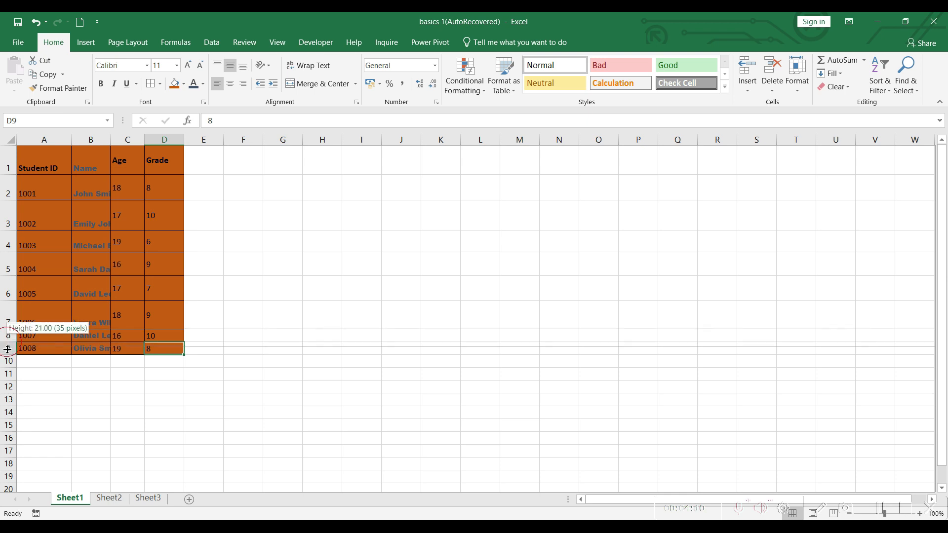
left_click_drag(7, 346, 8, 350)
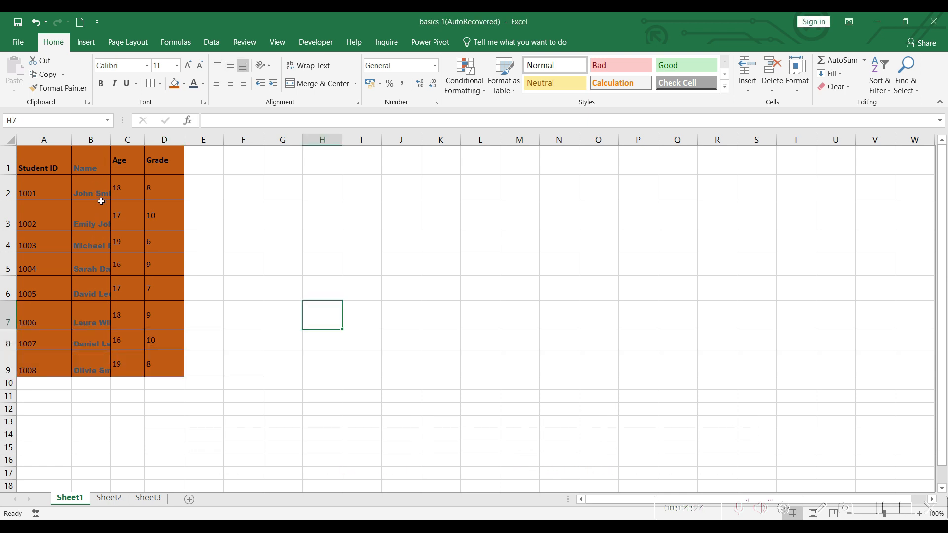
Step: Try wrapping the text in the Name column
left_click(89, 139)
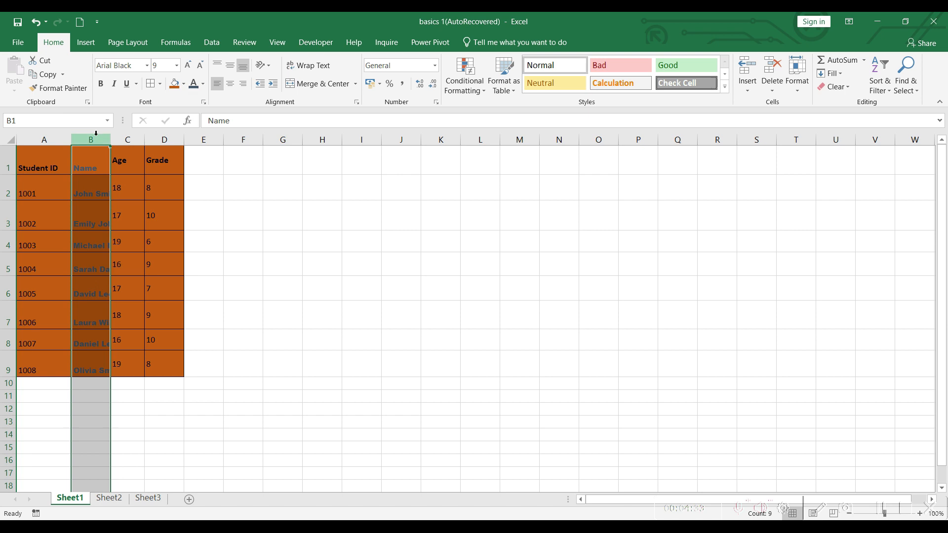
left_click(305, 69)
left_click(157, 193)
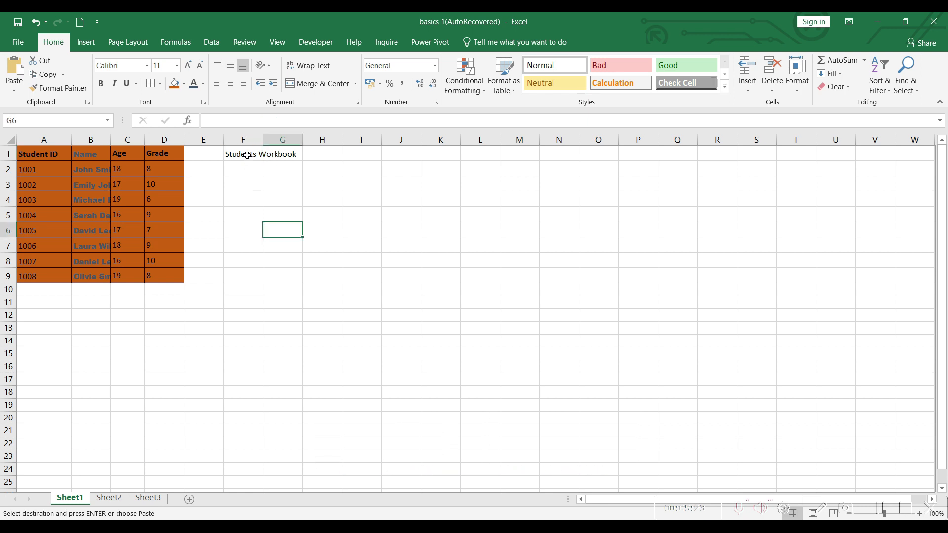
Step: Merge and center the Students Workbook title across F1:I1, and unmerge the cells again
left_click_drag(244, 153, 355, 155)
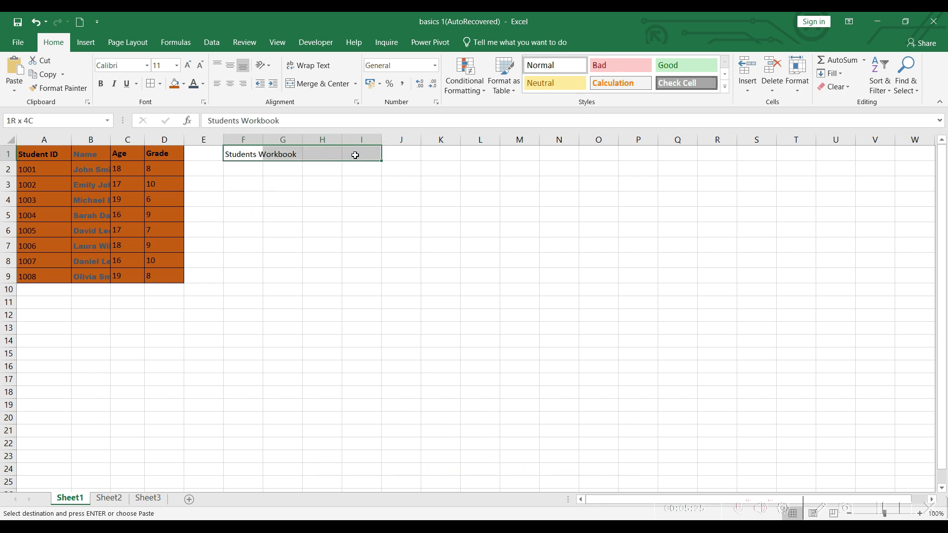
left_click_drag(355, 155, 355, 155)
left_click(308, 86)
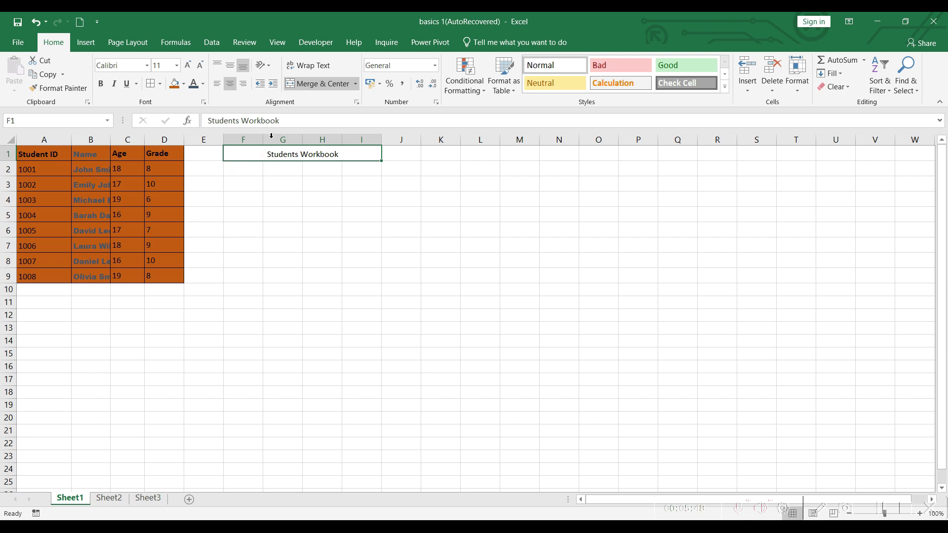
left_click(309, 88)
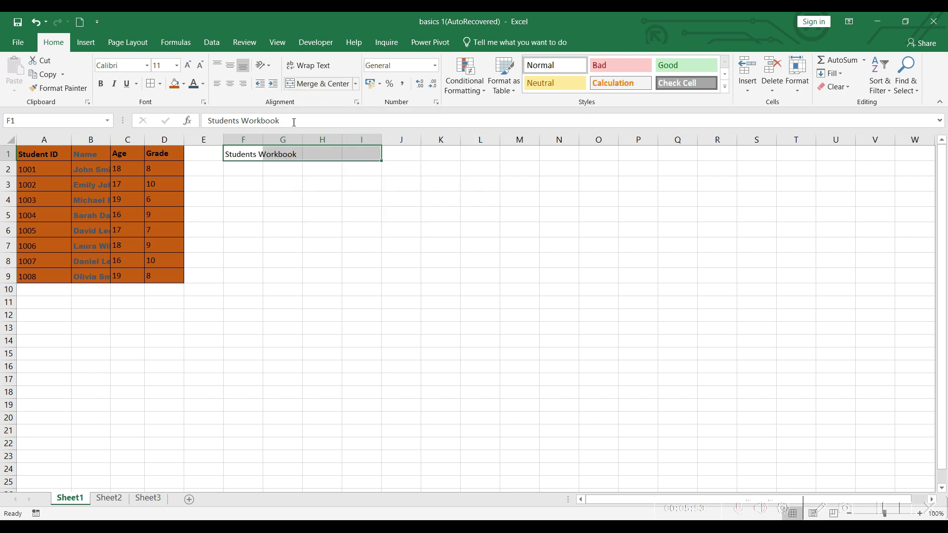
left_click(252, 158)
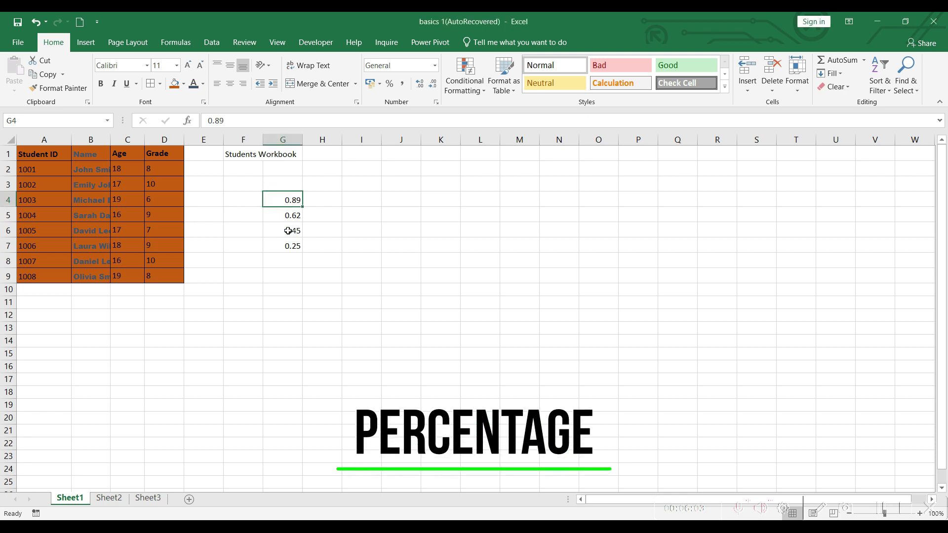
Step: Format the decimal values in G4:G7 as percentages
left_click_drag(281, 198, 297, 246)
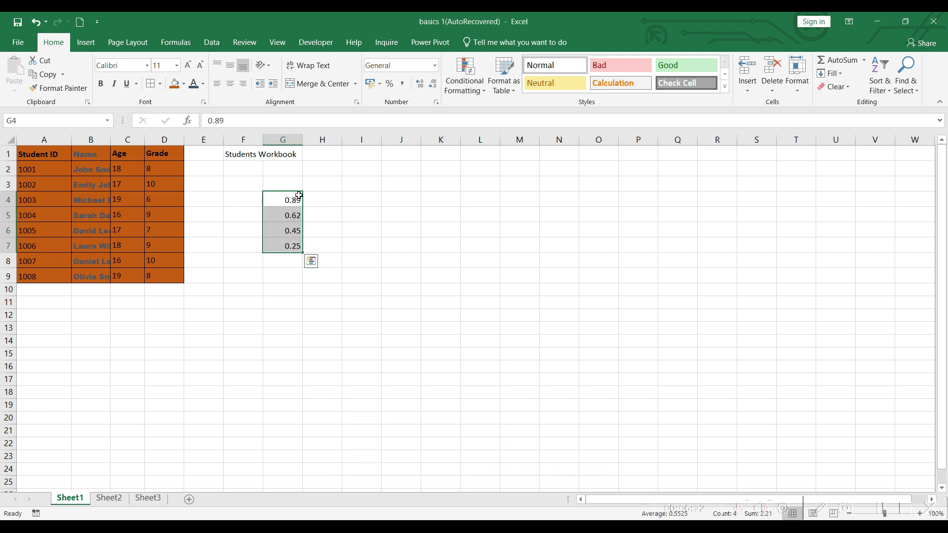
left_click(389, 84)
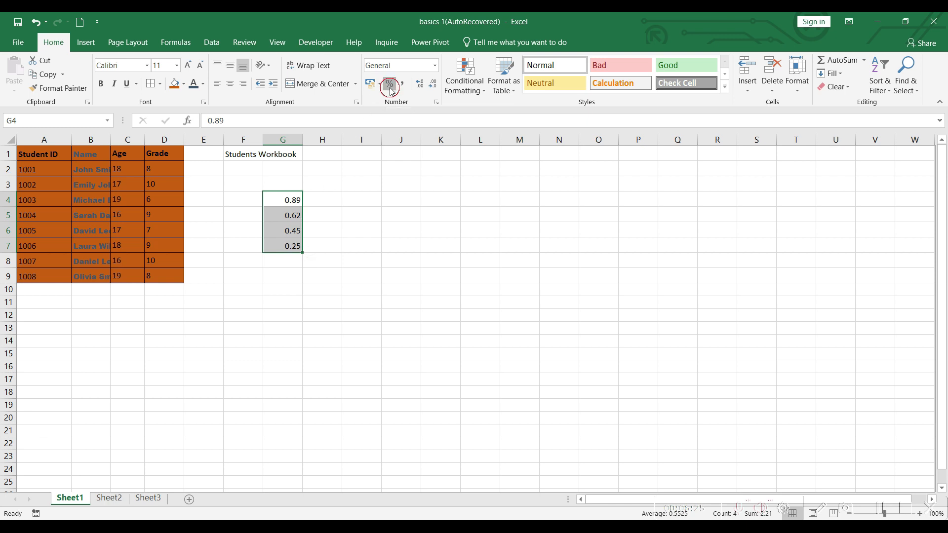
left_click(318, 228)
left_click_drag(289, 198, 293, 245)
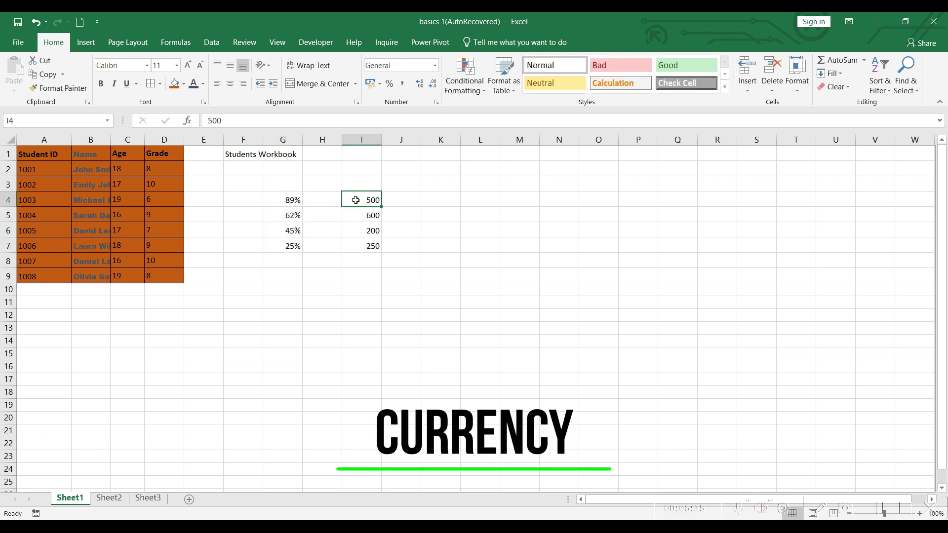
Step: Apply the ₹ English (India) accounting format to the amounts in I4:I7
left_click_drag(356, 200, 369, 244)
left_click(439, 231)
left_click(367, 197)
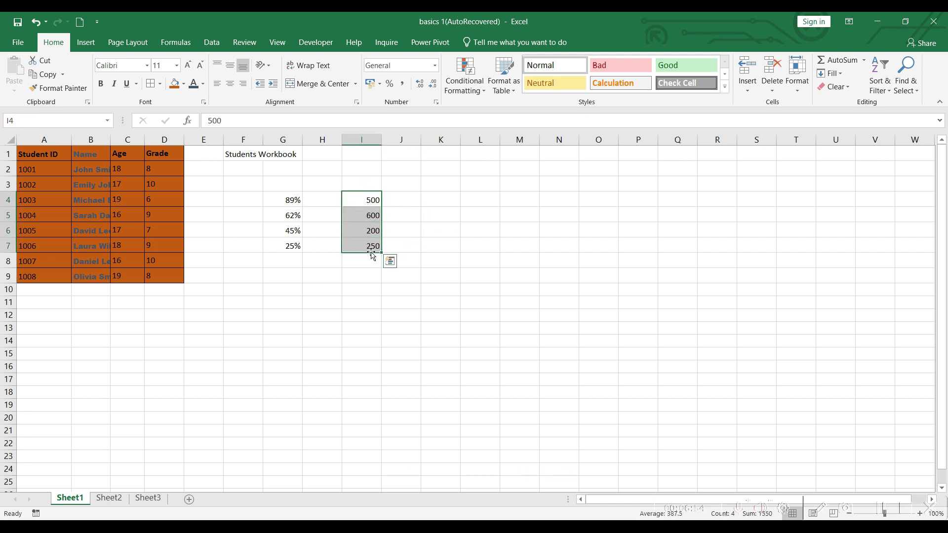
left_click(379, 84)
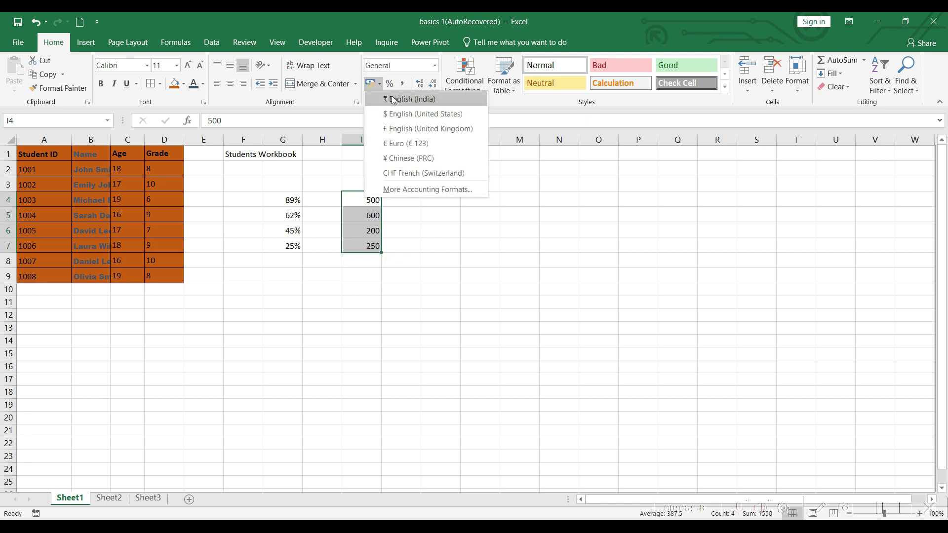
left_click(396, 101)
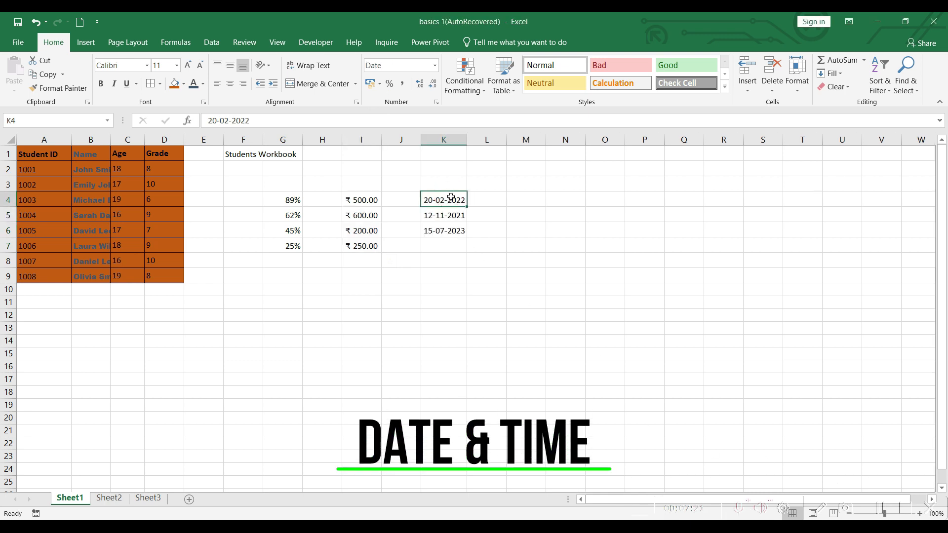
Step: Change the number format of the dates in K4:K6 to Long Date
key("Down")
key("Right")
left_click_drag(441, 198, 439, 230)
left_click_drag(452, 199, 451, 230)
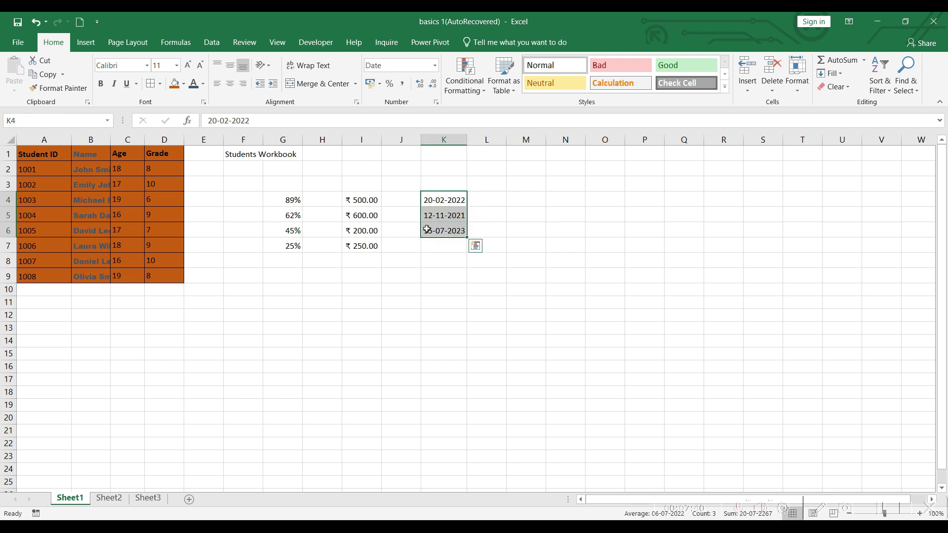
left_click(434, 65)
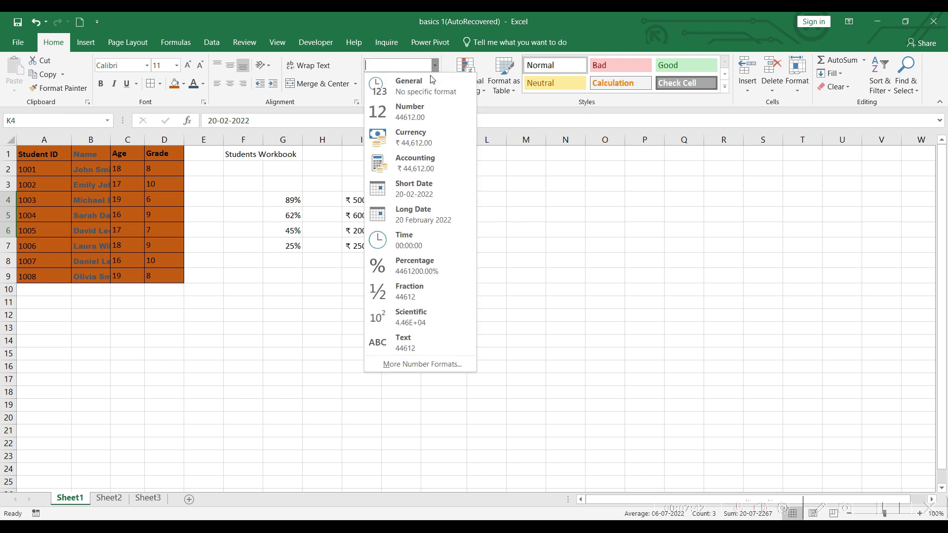
left_click(420, 214)
left_click(437, 259)
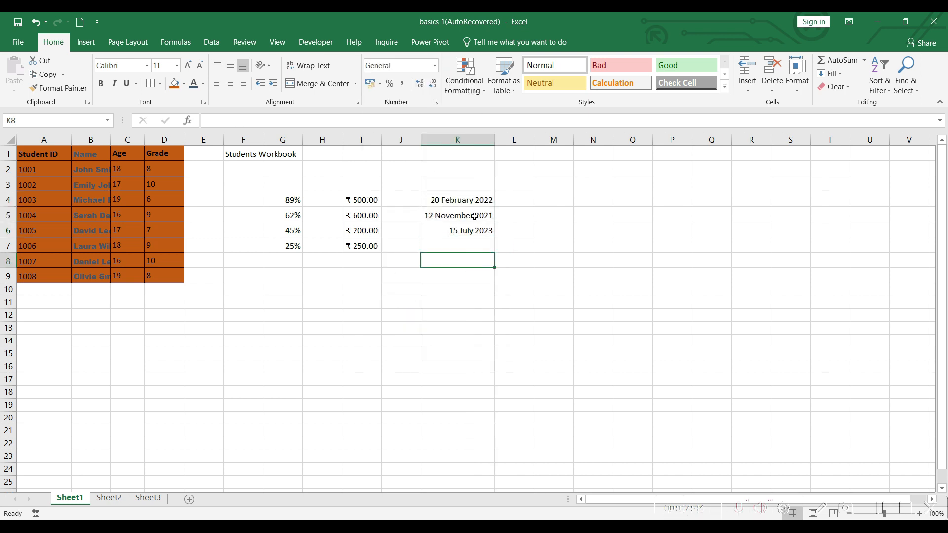